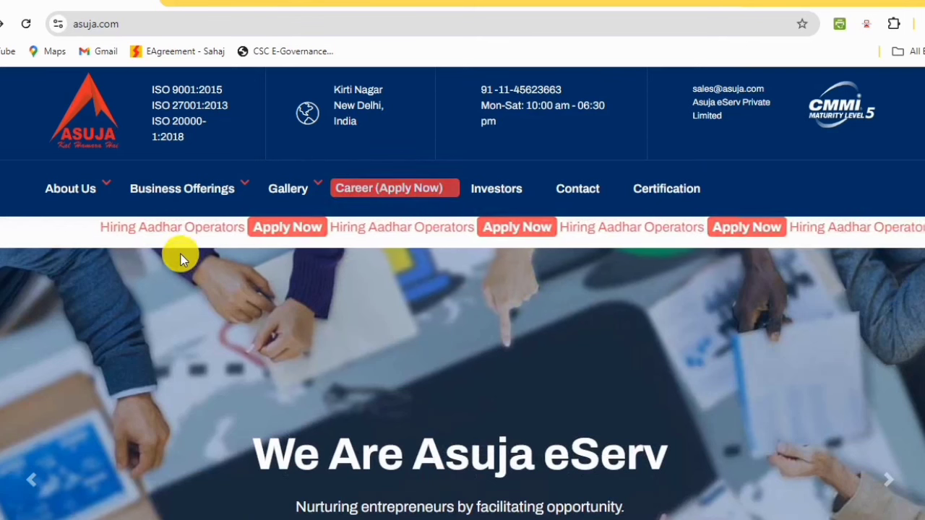
# Open the career application page and review the Aadhaar operator job requirements down to the application form.
pyautogui.scroll(-5, 264, 241)
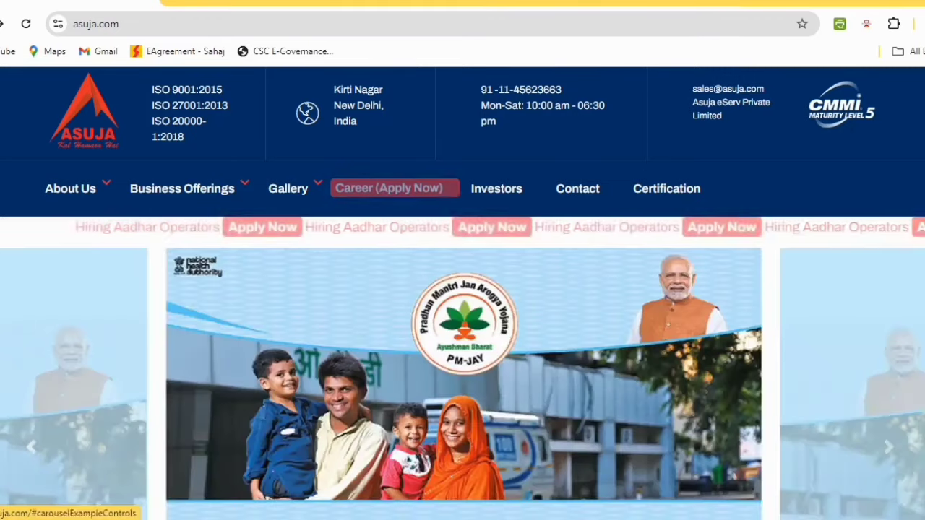
pyautogui.click(463, 231)
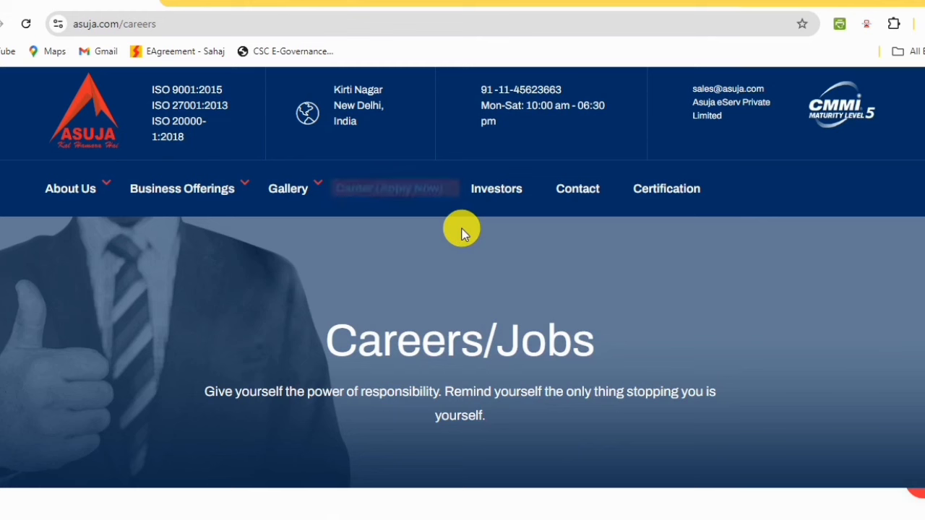
pyautogui.scroll(-2, 671, 287)
pyautogui.scroll(-4, 670, 288)
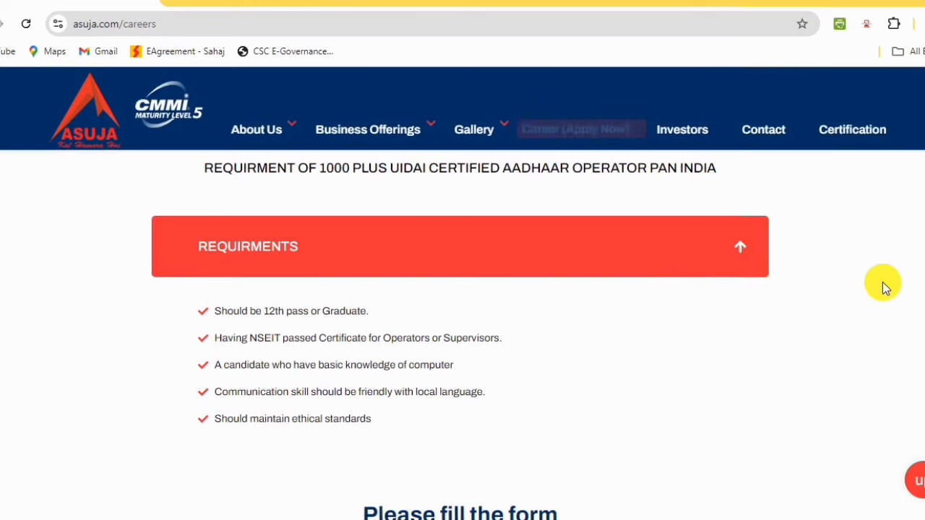
pyautogui.scroll(1, 871, 253)
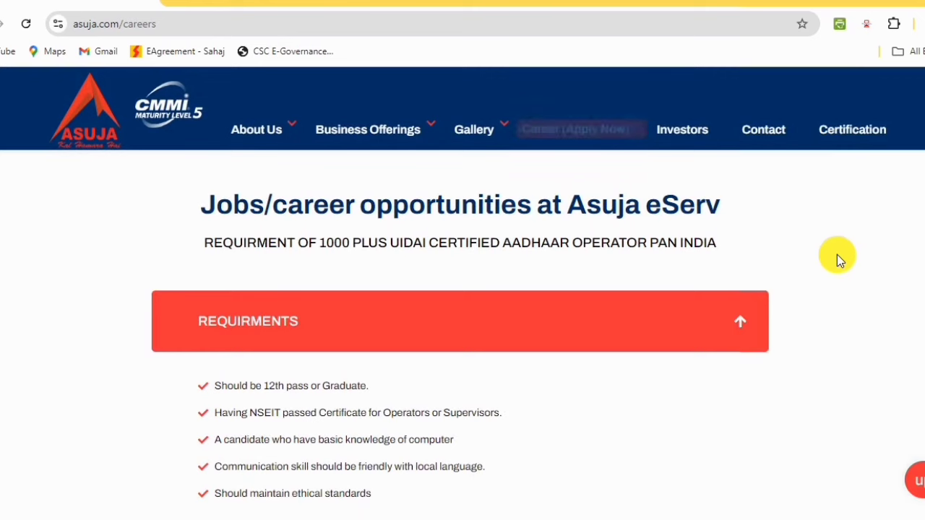
pyautogui.scroll(-2, 812, 232)
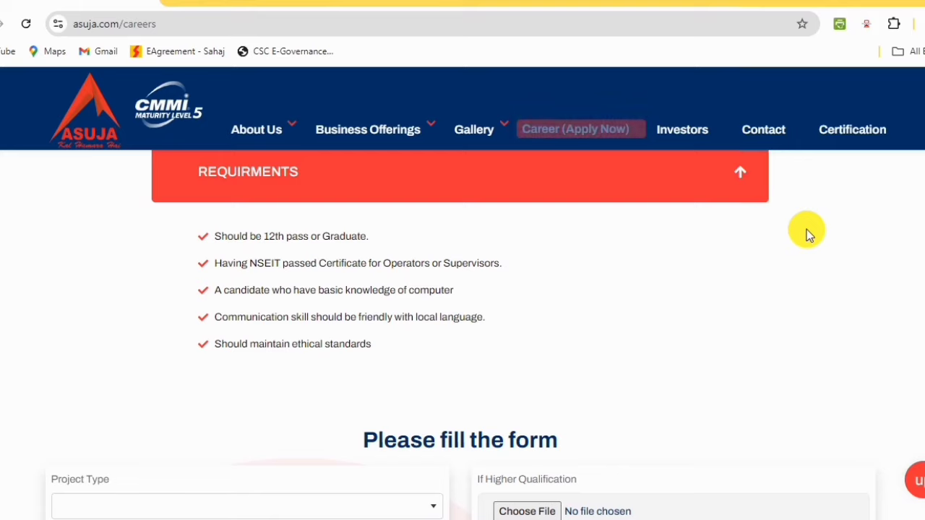
pyautogui.scroll(-4, 808, 230)
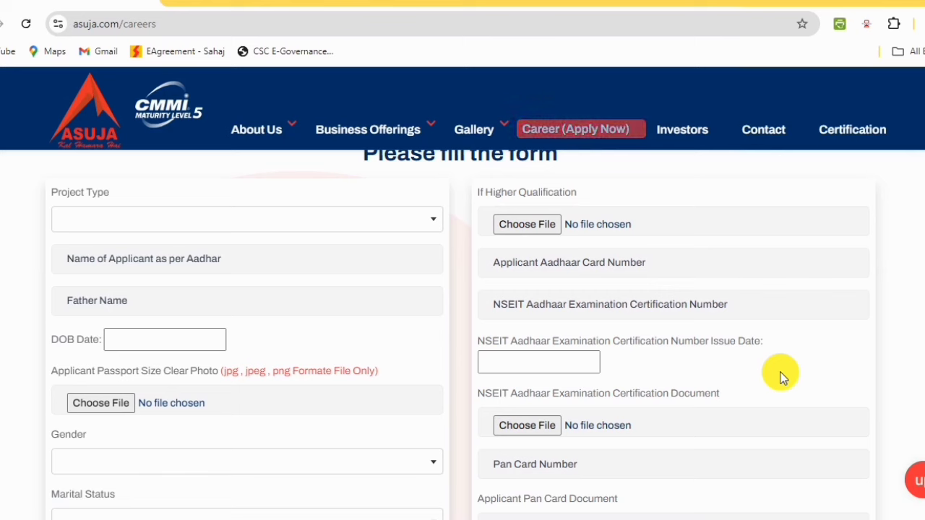
# Set the project type to PNB (Punjab National Bank) with Bangiya Gramin Vikash Bank as the project in the NADIA district.
pyautogui.click(394, 223)
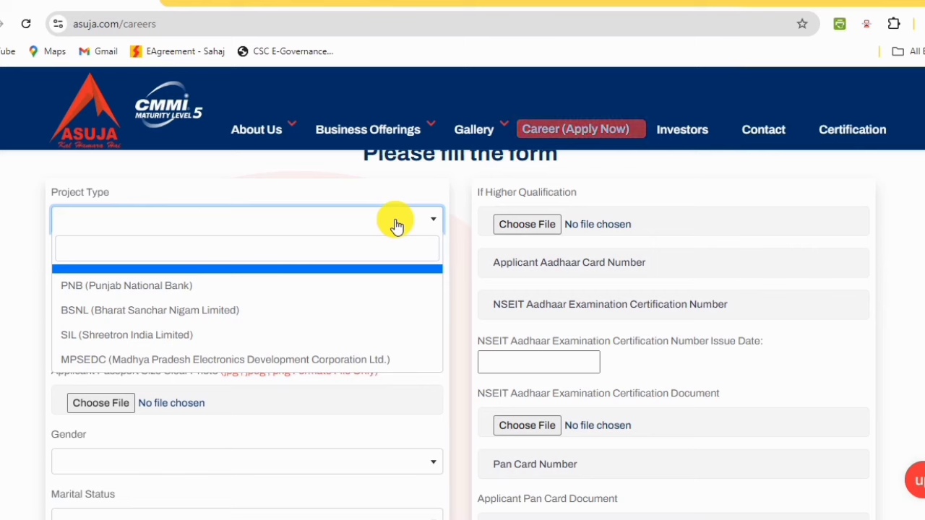
pyautogui.click(141, 289)
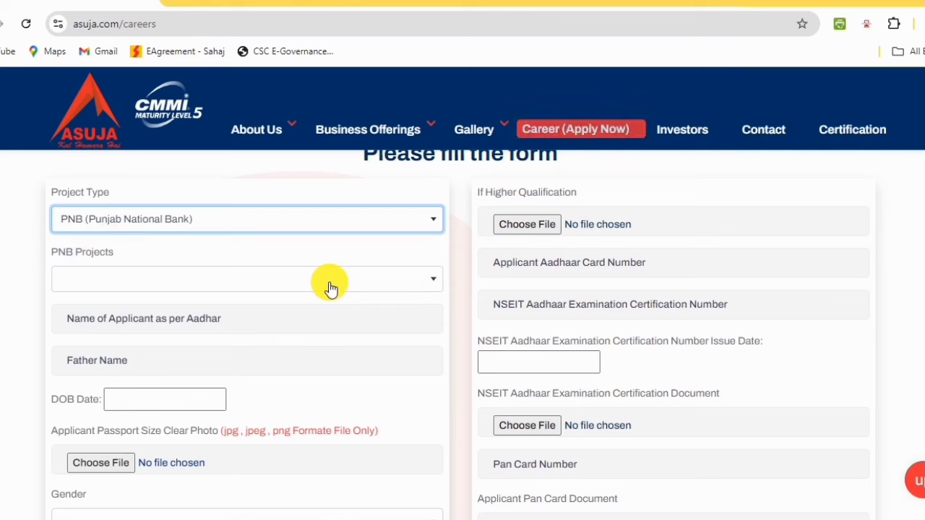
pyautogui.click(286, 281)
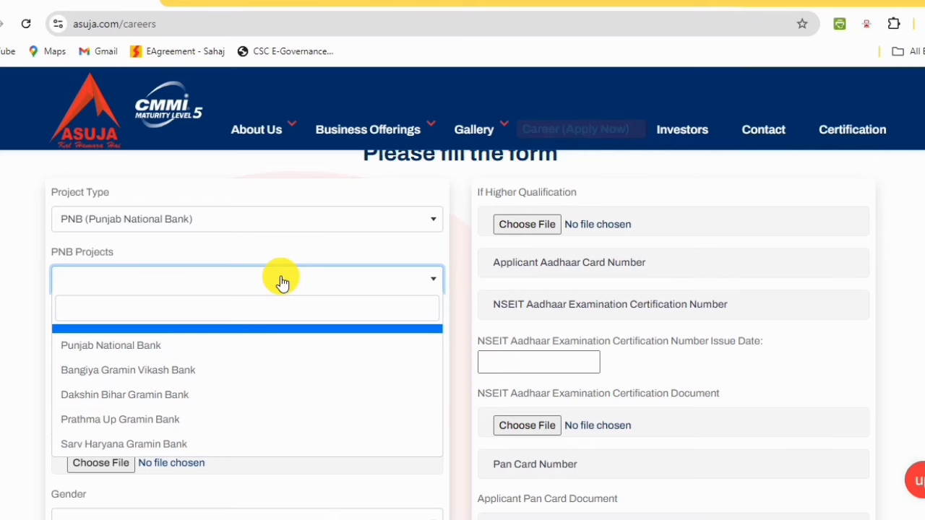
pyautogui.scroll(-2, 261, 262)
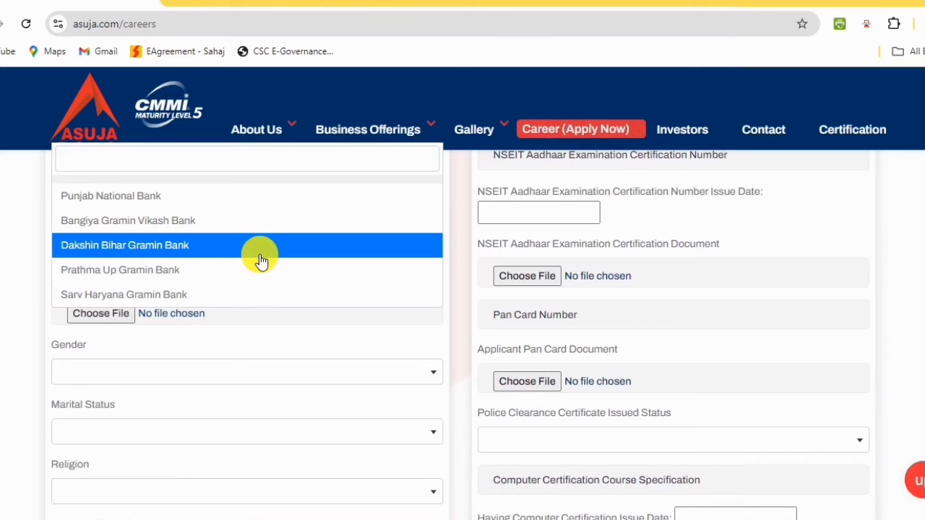
pyautogui.scroll(1, 298, 268)
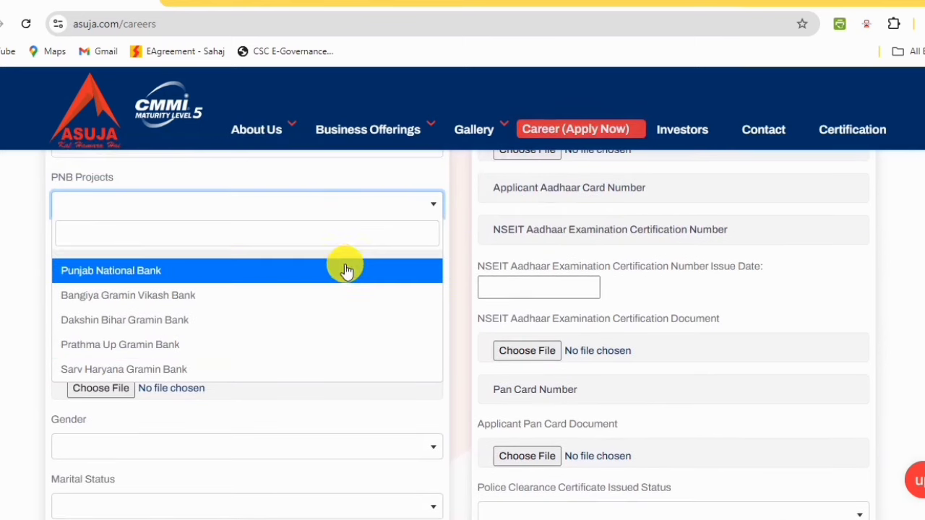
pyautogui.click(131, 296)
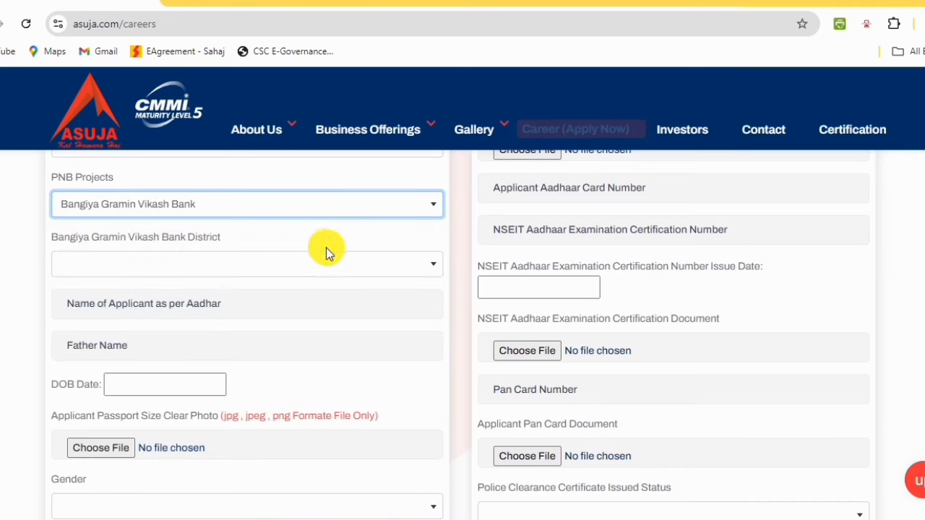
pyautogui.click(390, 269)
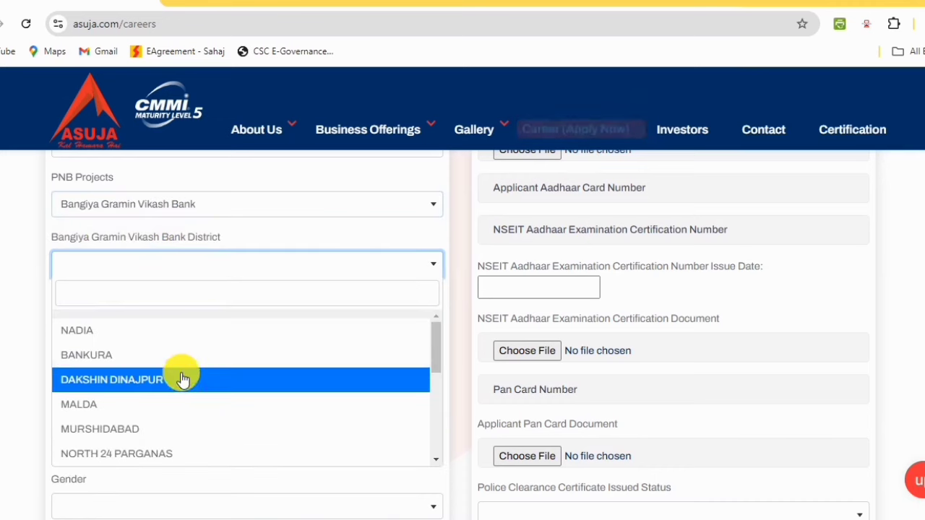
pyautogui.click(120, 329)
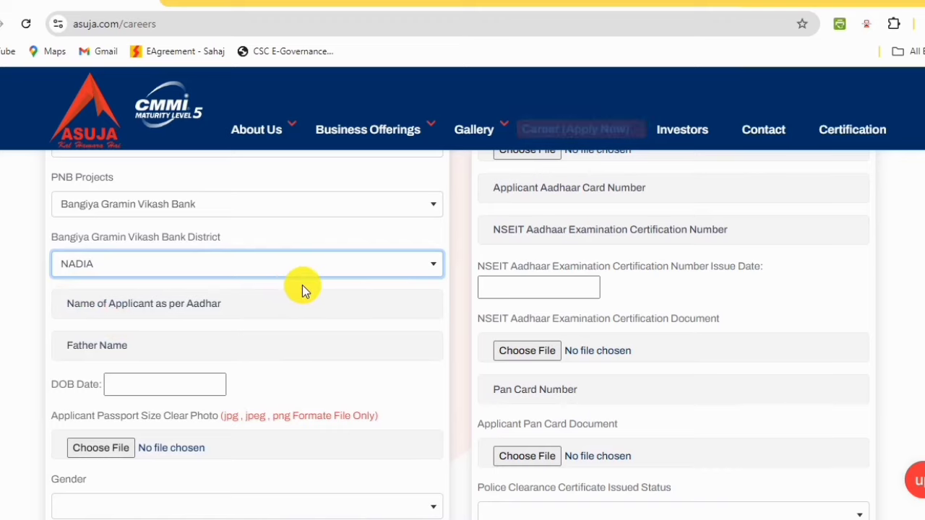
# Switch the project type to BSNL (Bharat Sanchar Nigam Limited) and check the available BSNL districts.
pyautogui.scroll(1, 302, 284)
pyautogui.click(263, 222)
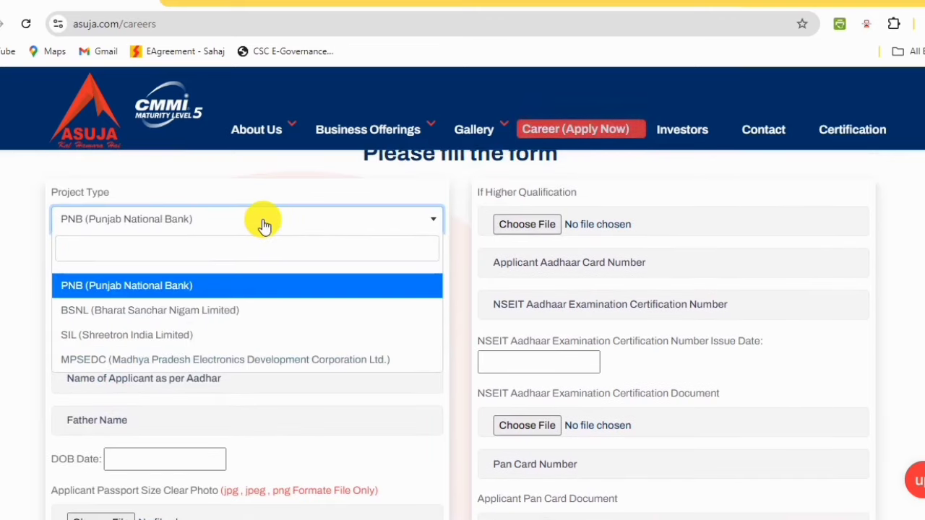
pyautogui.click(144, 310)
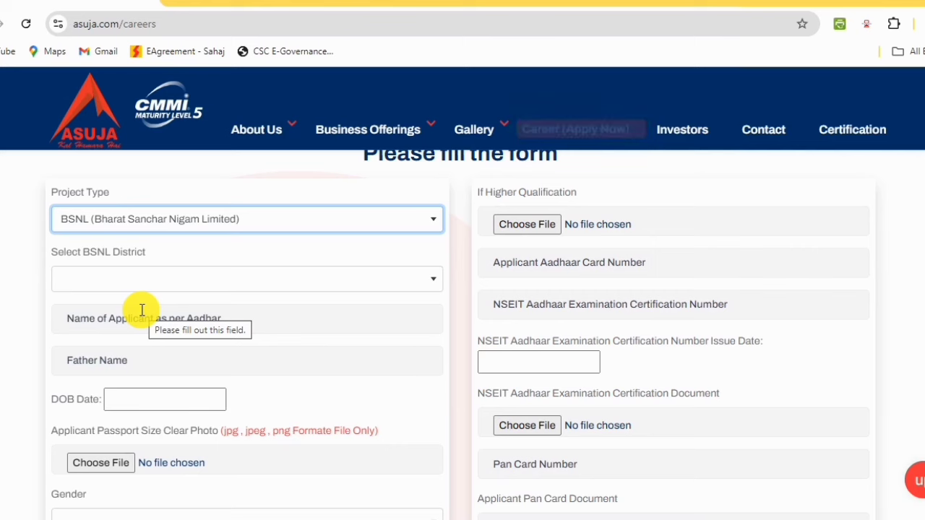
pyautogui.click(248, 284)
pyautogui.scroll(-1, 142, 363)
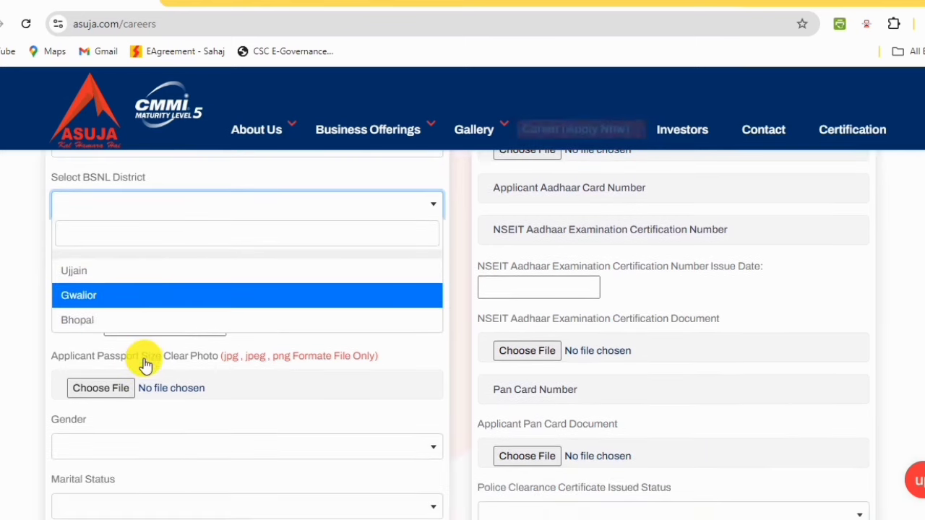
pyautogui.click(31, 295)
pyautogui.scroll(1, 316, 329)
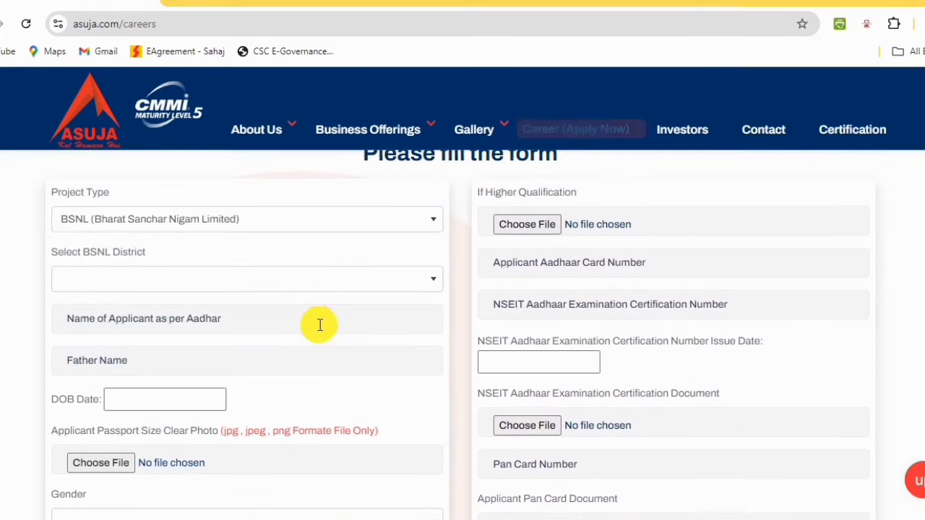
# Set the project type to PNB (Punjab National Bank) with Bangiya Gramin Vikash Bank as the project and MALDA as its district.
pyautogui.click(292, 220)
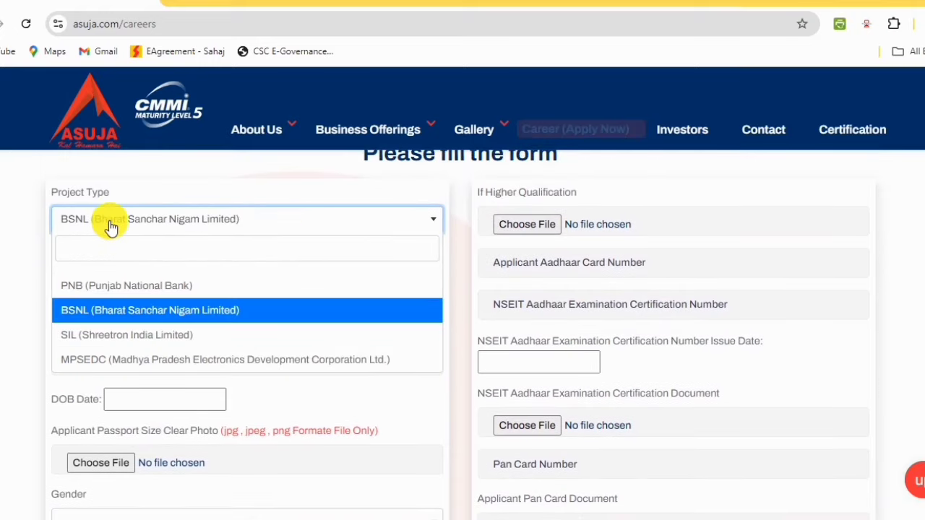
pyautogui.click(6, 239)
pyautogui.click(166, 220)
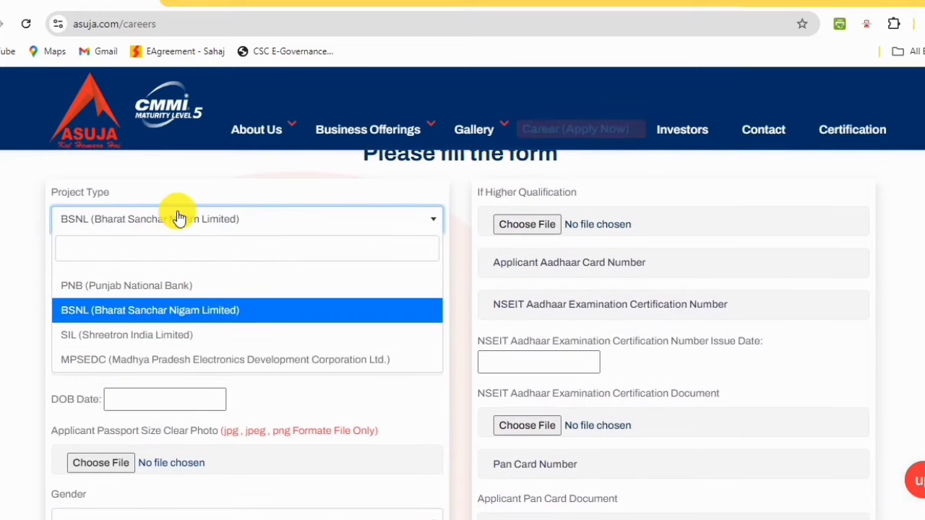
pyautogui.click(120, 296)
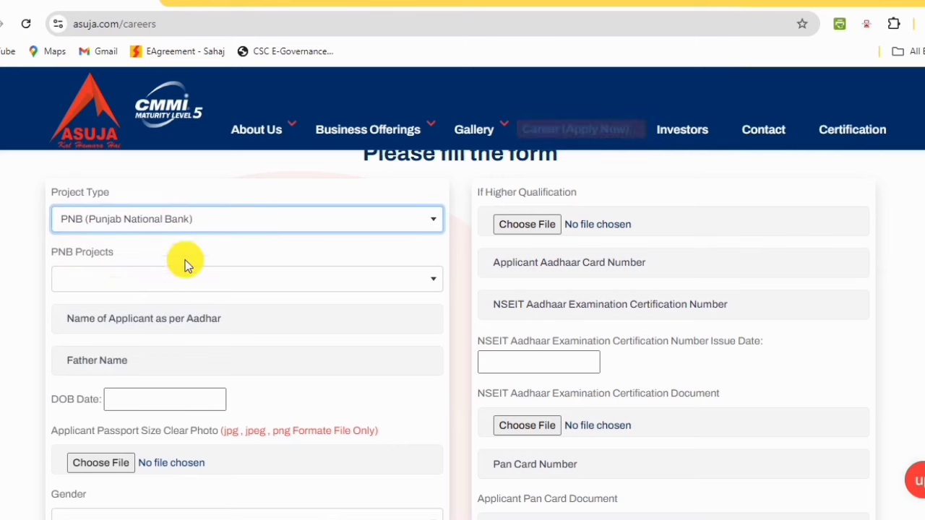
pyautogui.click(153, 288)
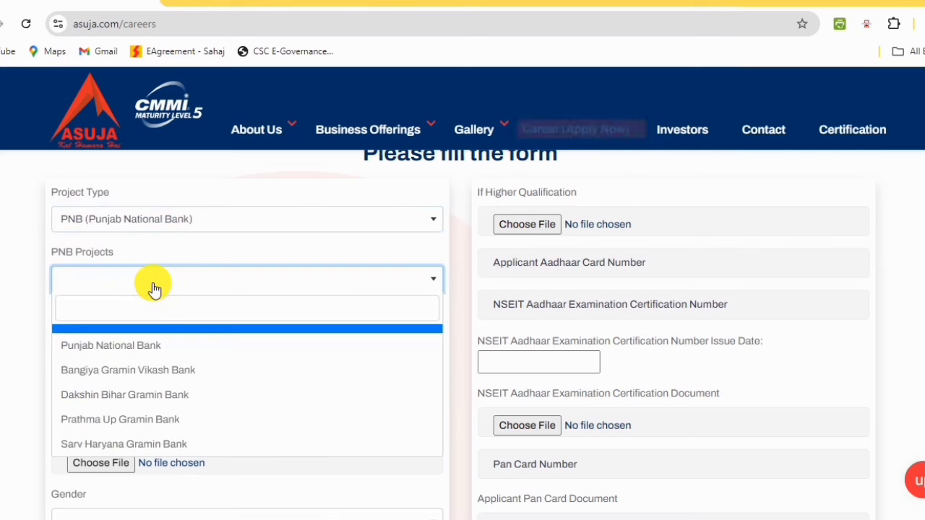
pyautogui.click(137, 372)
pyautogui.click(173, 345)
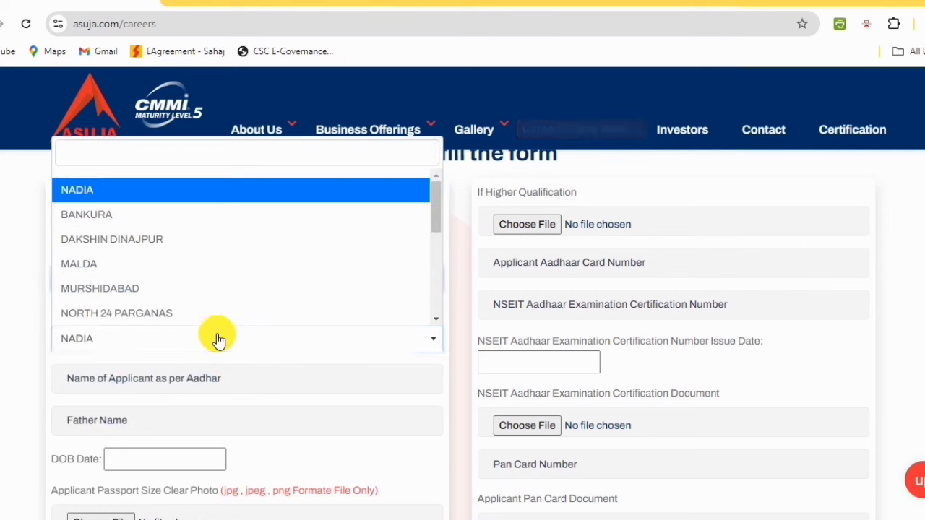
pyautogui.click(119, 264)
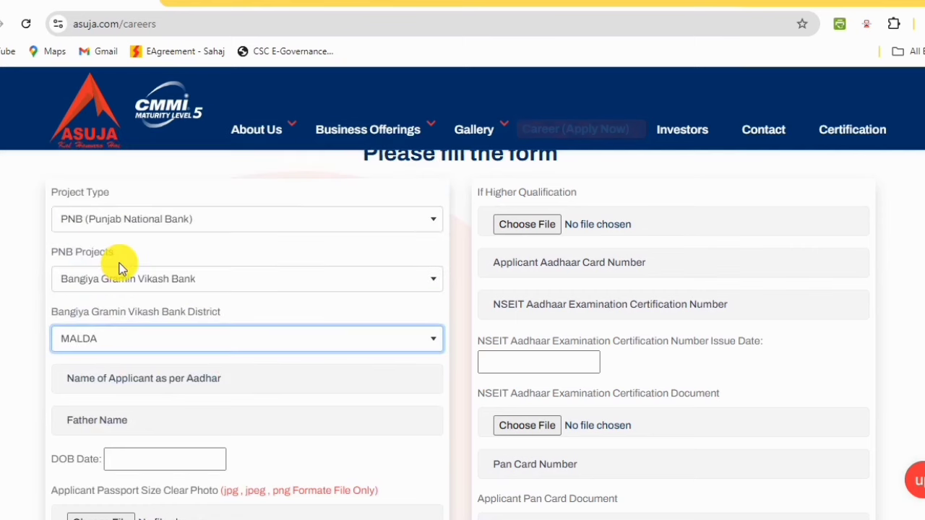
# Fill in the applicant's date of birth by choosing a day from the date picker.
pyautogui.scroll(-1, 421, 392)
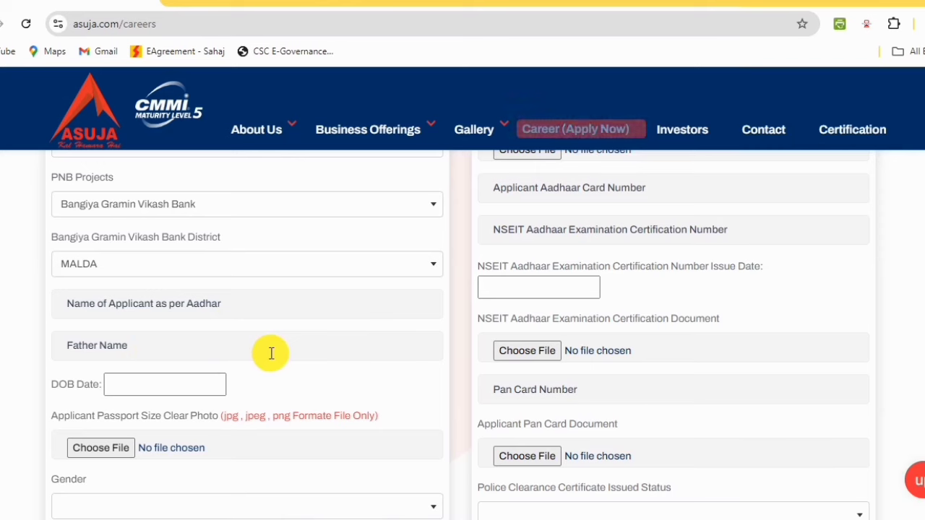
pyautogui.scroll(-1, 364, 349)
pyautogui.click(179, 308)
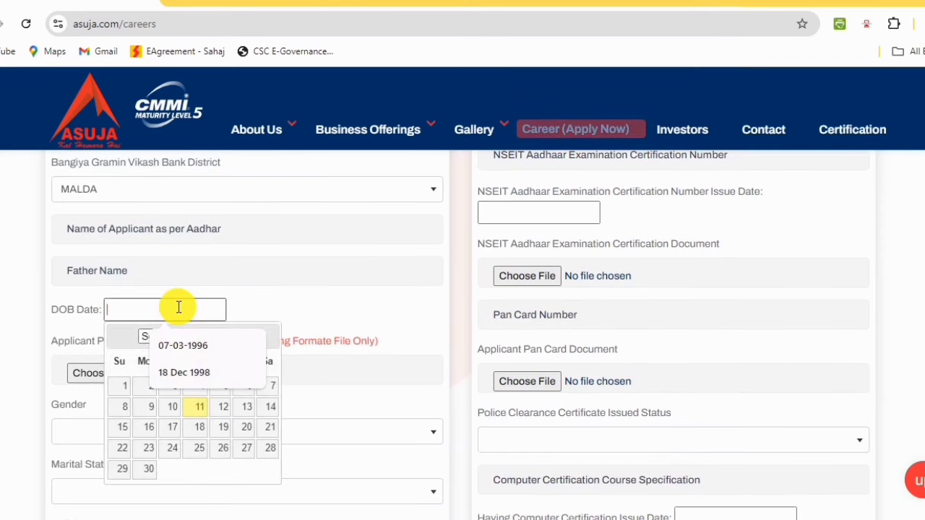
pyautogui.click(390, 308)
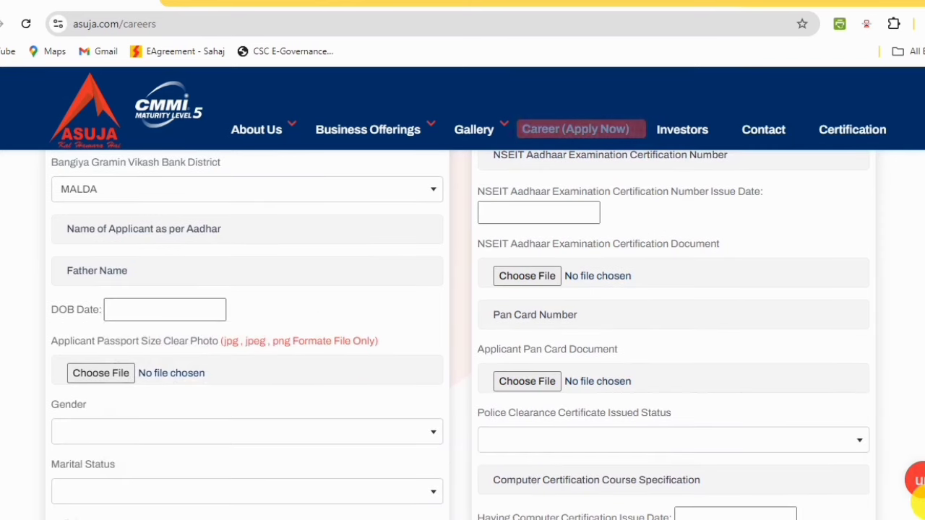
pyautogui.click(152, 309)
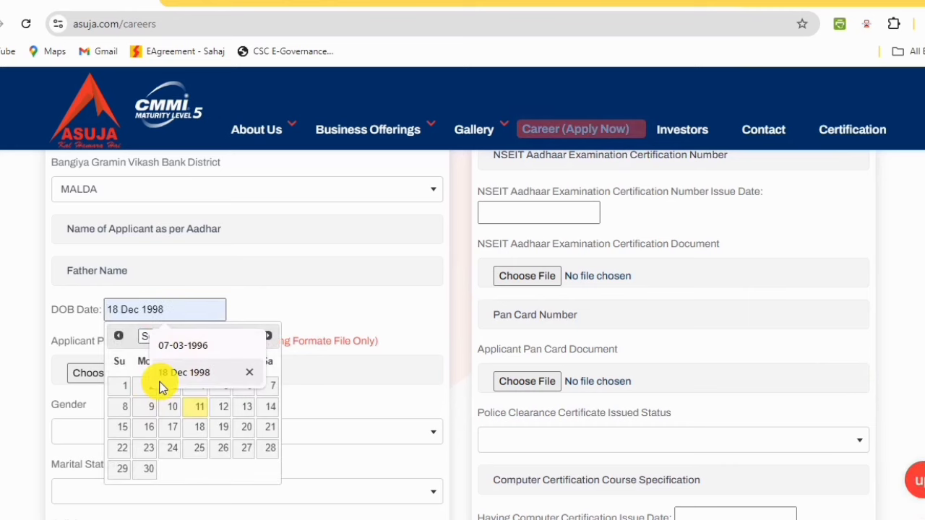
pyautogui.click(149, 407)
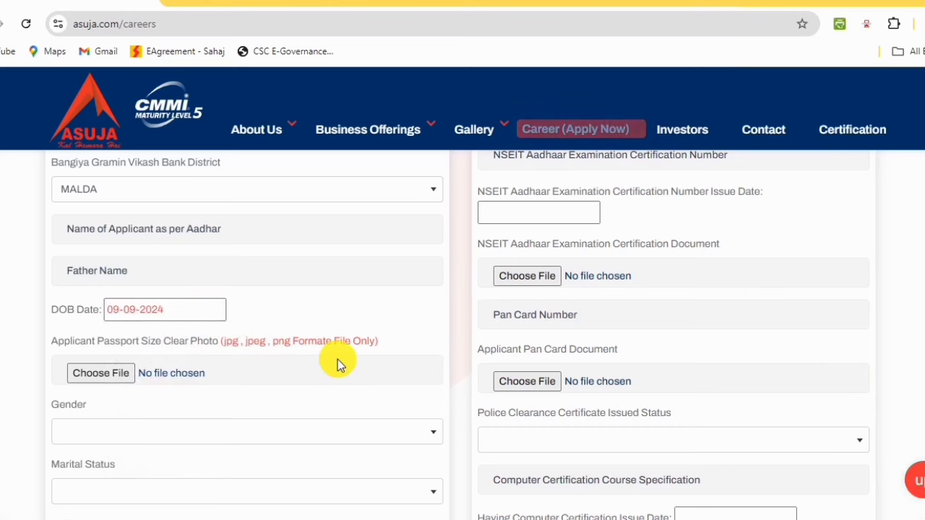
# Set the applicant's gender to Male and marital status to Married.
pyautogui.scroll(-1, 337, 359)
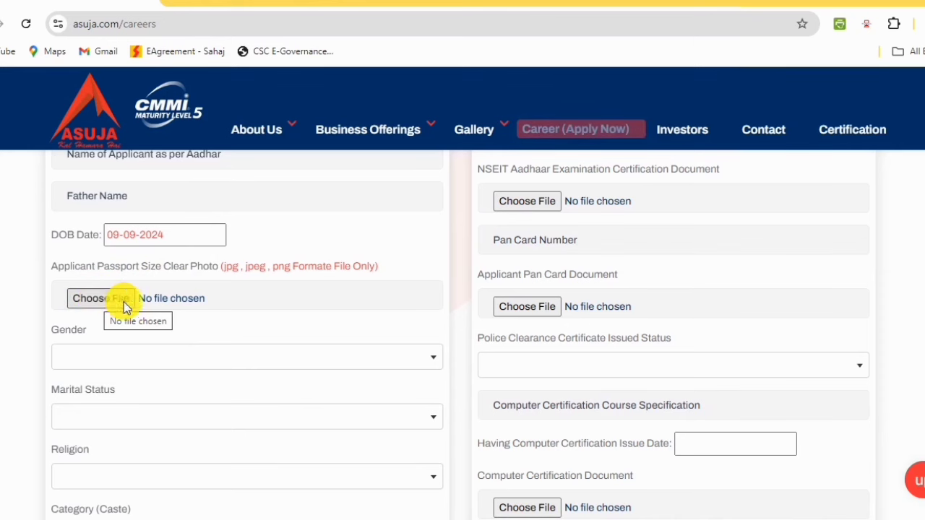
pyautogui.click(165, 356)
pyautogui.click(131, 423)
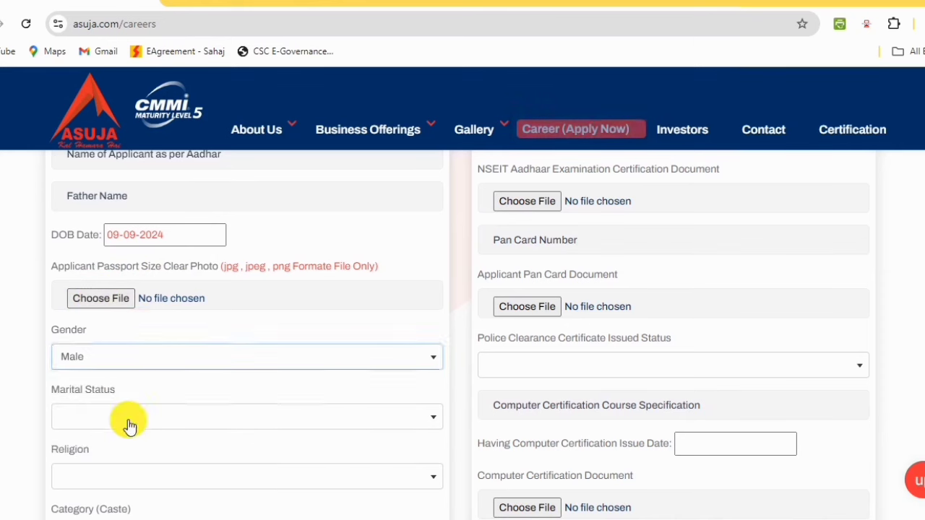
pyautogui.scroll(-3, 267, 306)
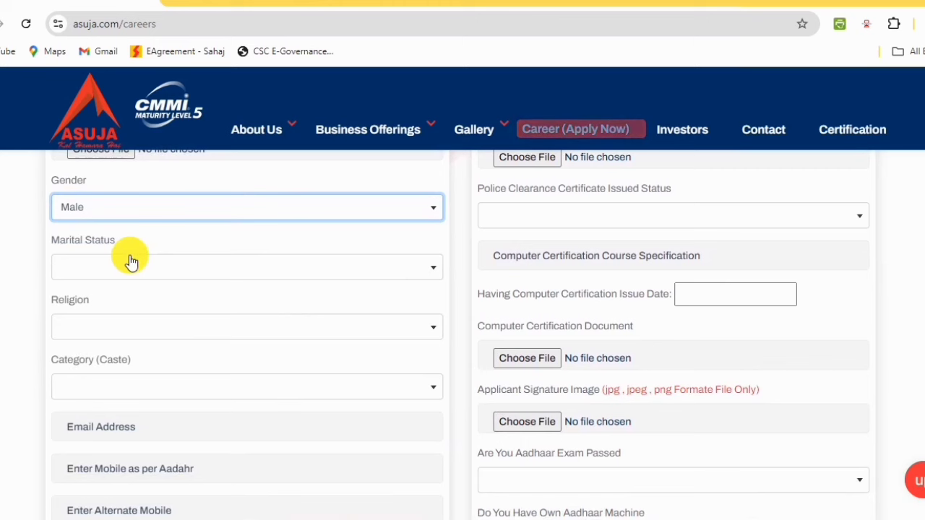
pyautogui.click(191, 270)
pyautogui.click(108, 367)
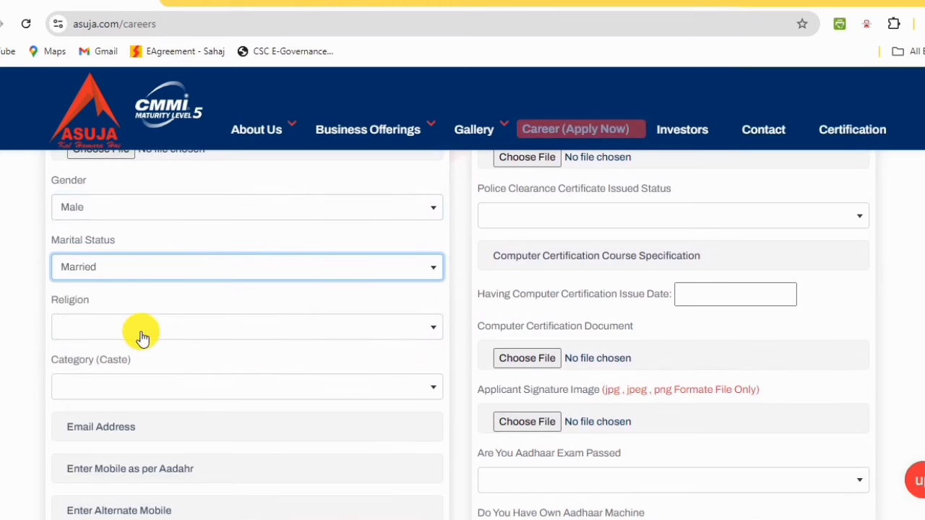
# Set the applicant's religion to Muslim and the caste category to SC.
pyautogui.scroll(-2, 139, 336)
pyautogui.click(119, 254)
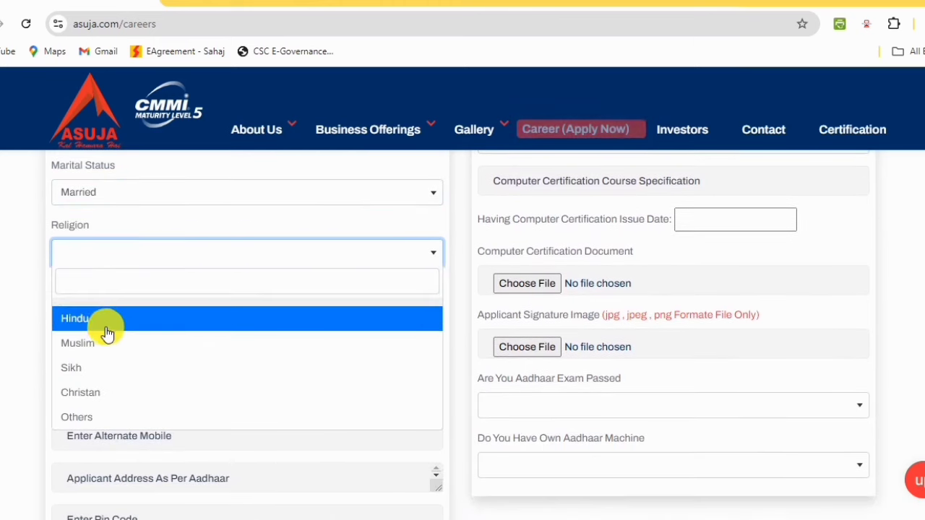
pyautogui.click(105, 327)
pyautogui.click(120, 252)
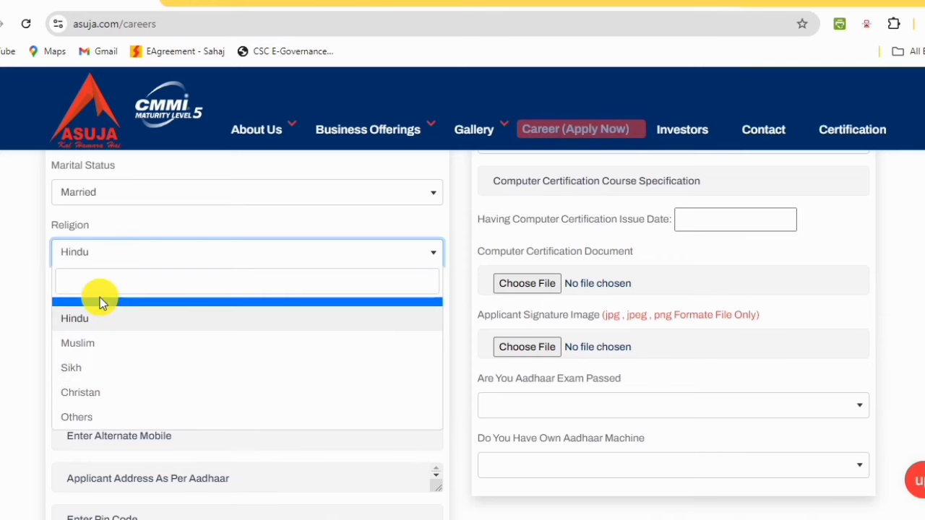
pyautogui.click(102, 344)
pyautogui.click(146, 319)
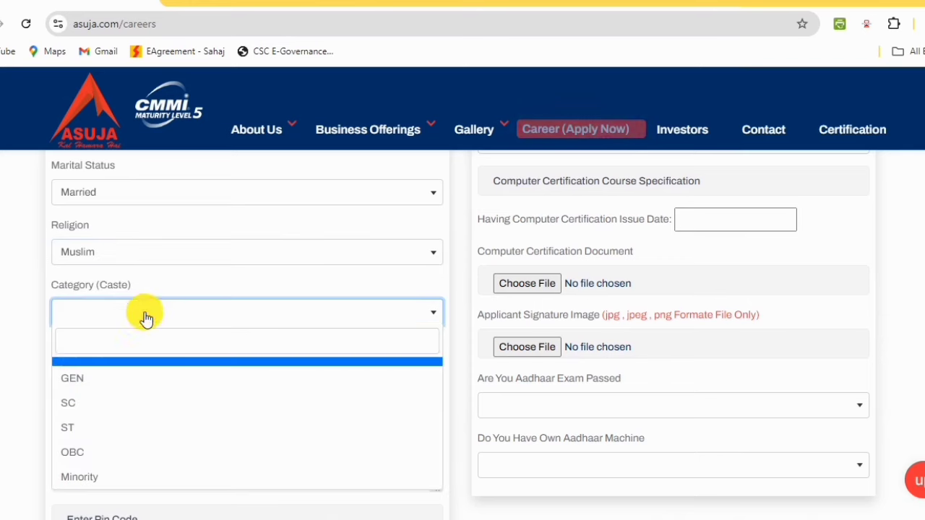
pyautogui.click(78, 402)
# Set the applicant's state to WEST BENGAL.
pyautogui.scroll(-1, 219, 378)
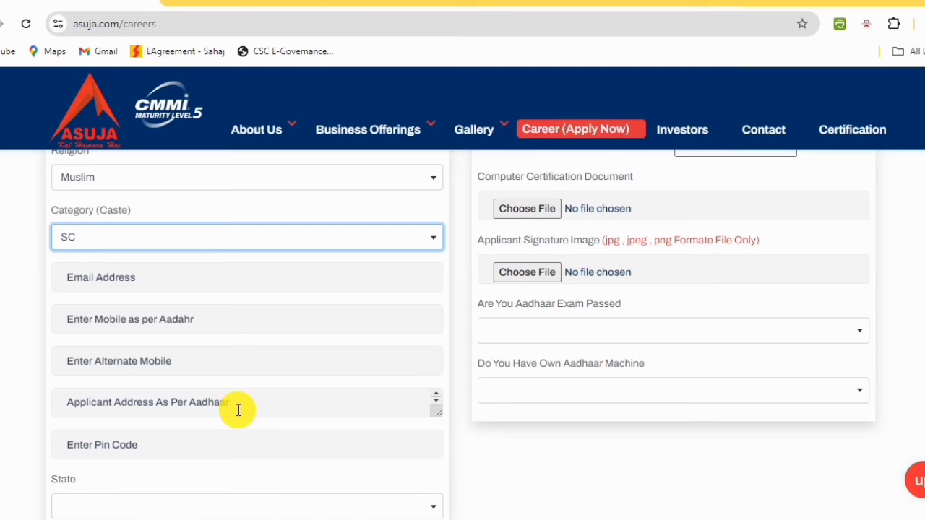
pyautogui.scroll(-2, 238, 408)
pyautogui.scroll(-1, 316, 272)
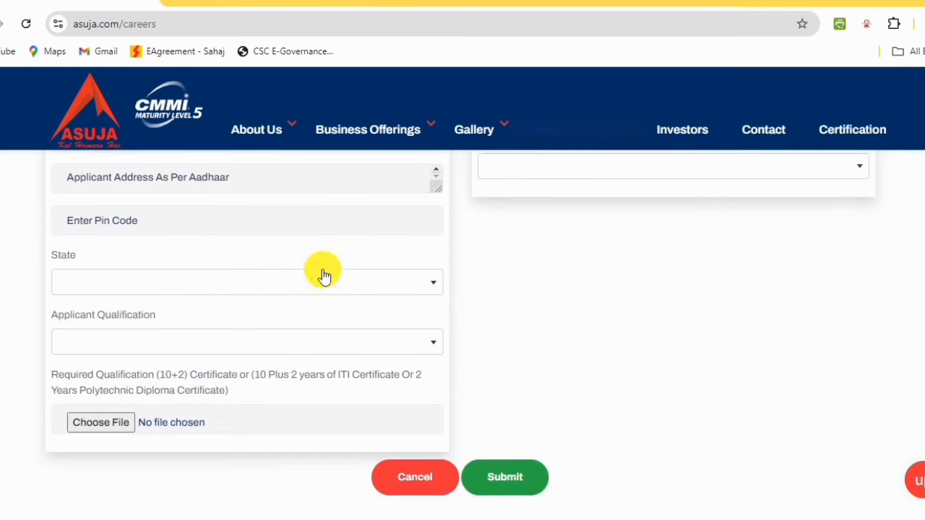
pyautogui.click(123, 284)
pyautogui.scroll(-10, 134, 377)
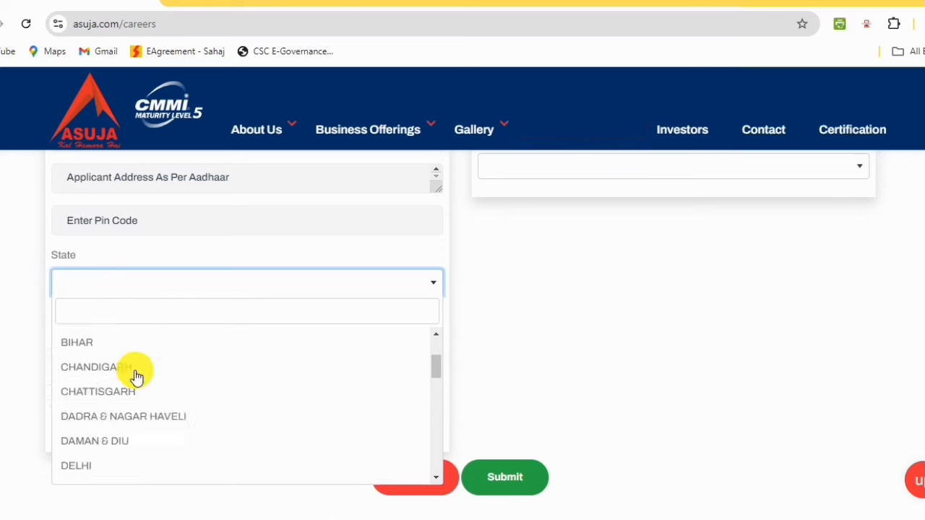
pyautogui.click(101, 473)
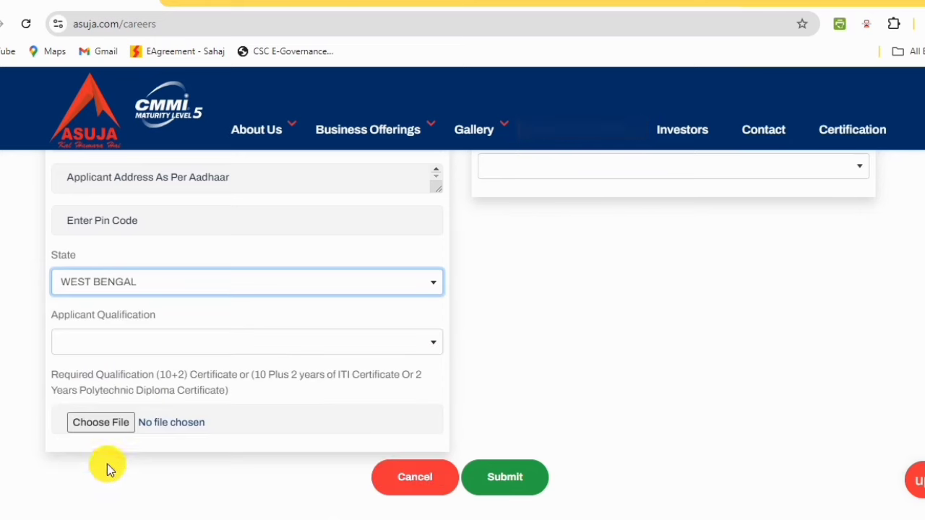
# Set the applicant qualification to Intermediate OR Senior Secondary 10 Plus 2.
pyautogui.click(164, 348)
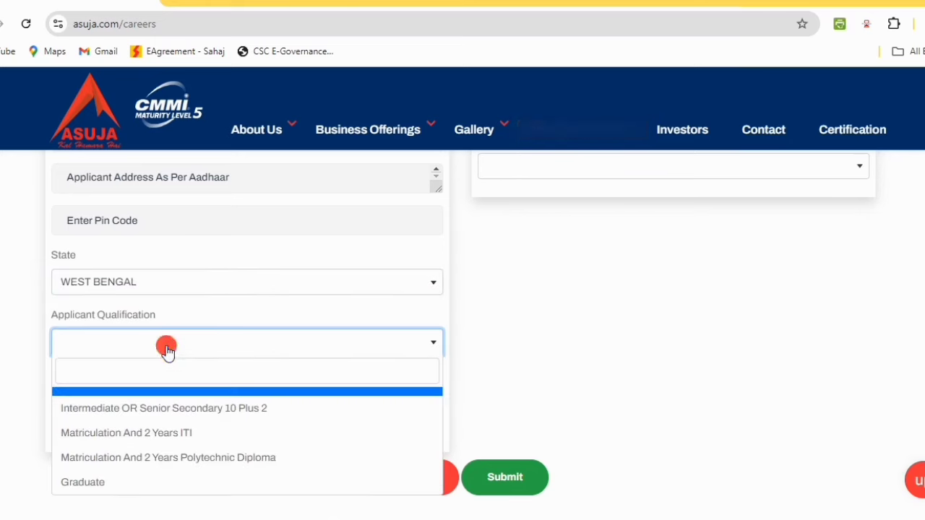
pyautogui.scroll(-2, 321, 354)
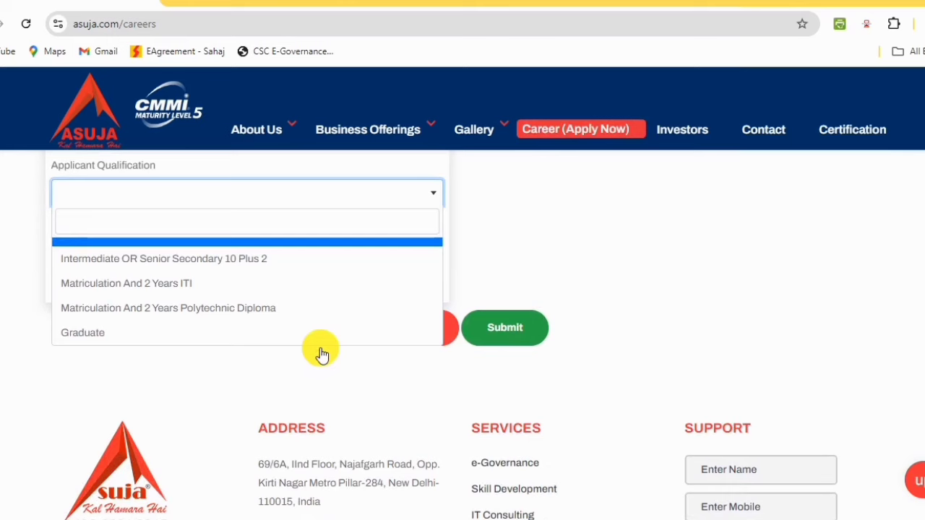
pyautogui.click(200, 262)
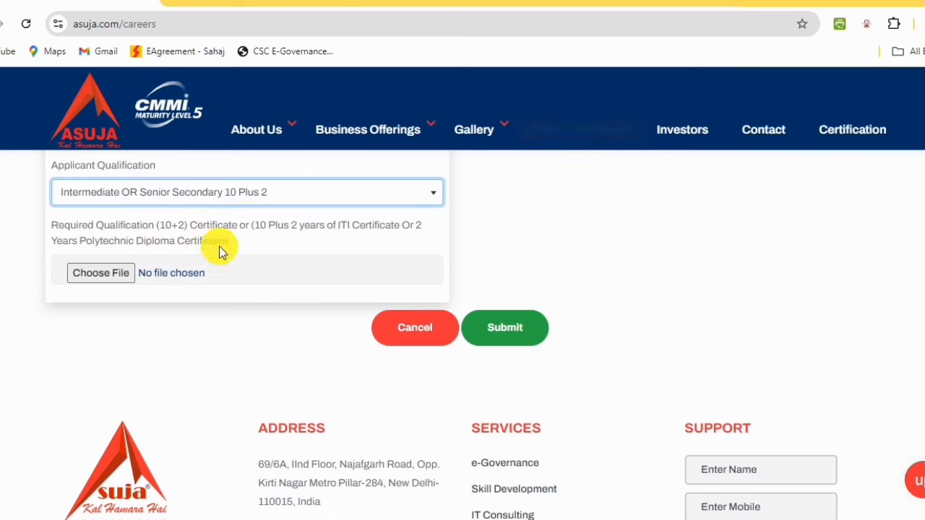
# Fill in the NSEIT Aadhaar examination certification issue date with a day in September 2021.
pyautogui.scroll(10, 604, 301)
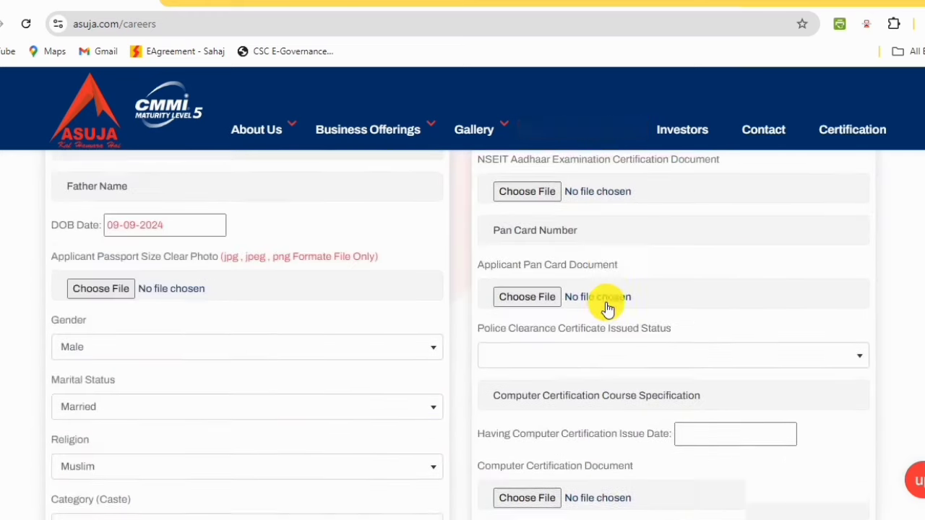
pyautogui.scroll(3, 604, 306)
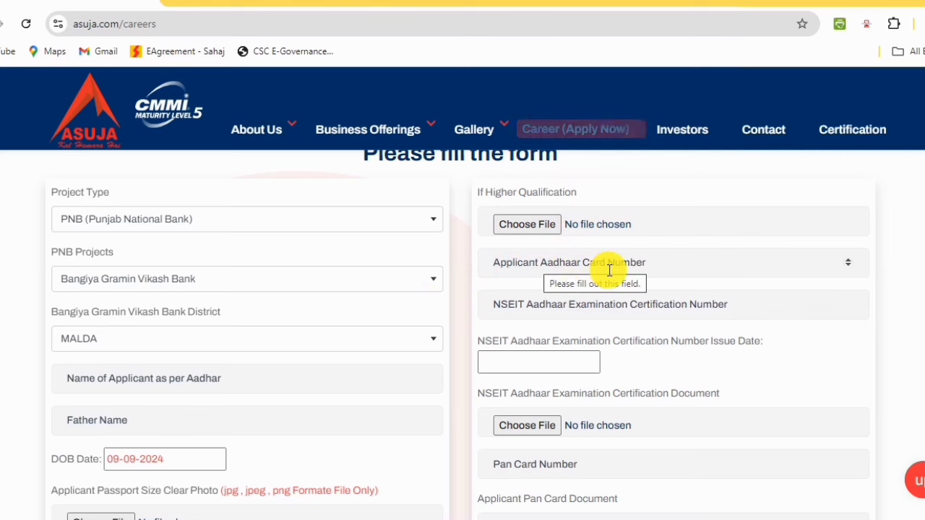
pyautogui.scroll(-1, 635, 262)
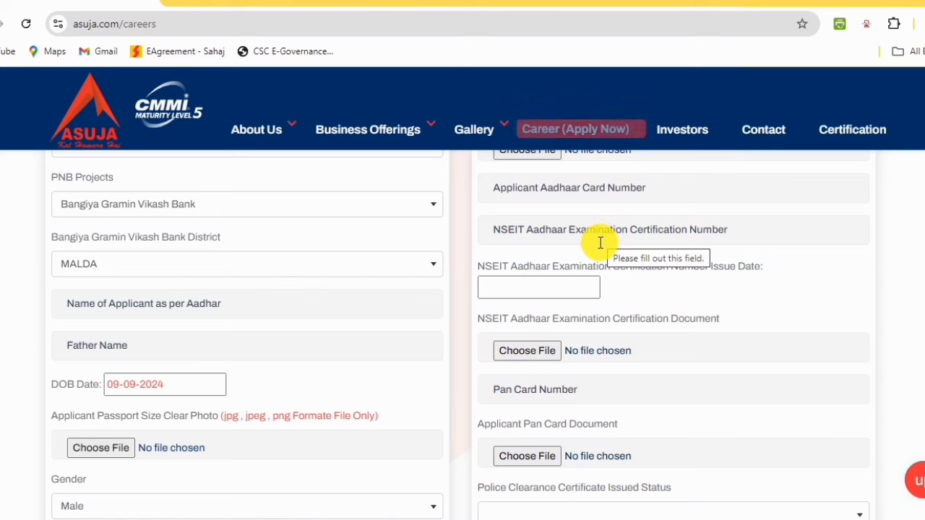
pyautogui.click(567, 287)
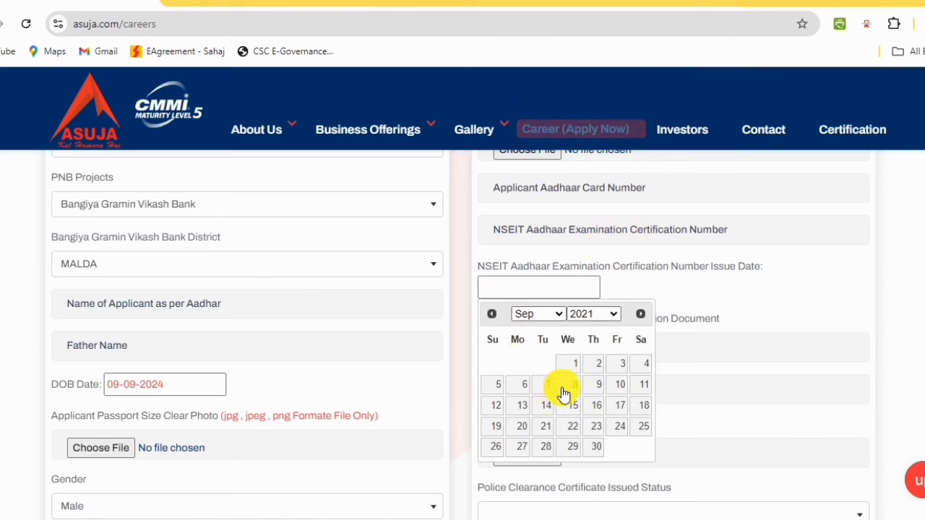
pyautogui.click(552, 406)
# Set the Police Clearance Certificate issued status to Yes.
pyautogui.scroll(-1, 626, 346)
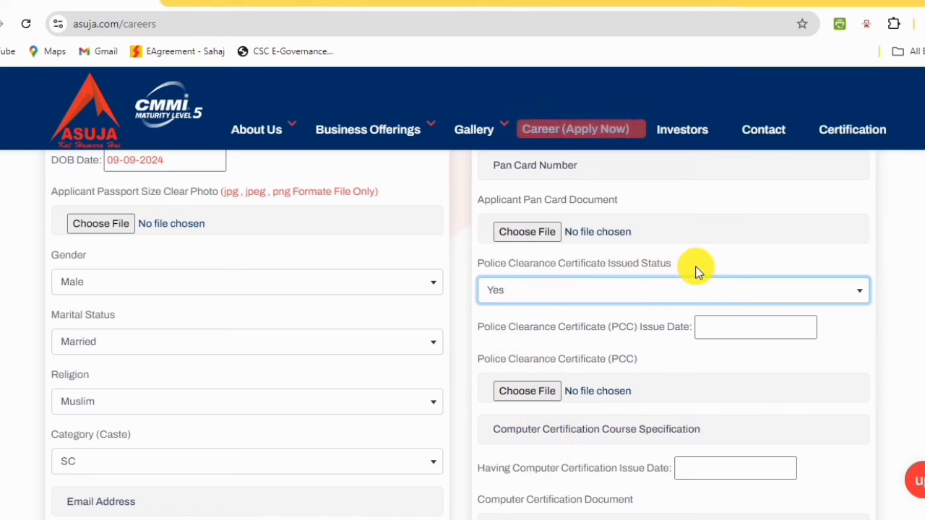
pyautogui.click(586, 292)
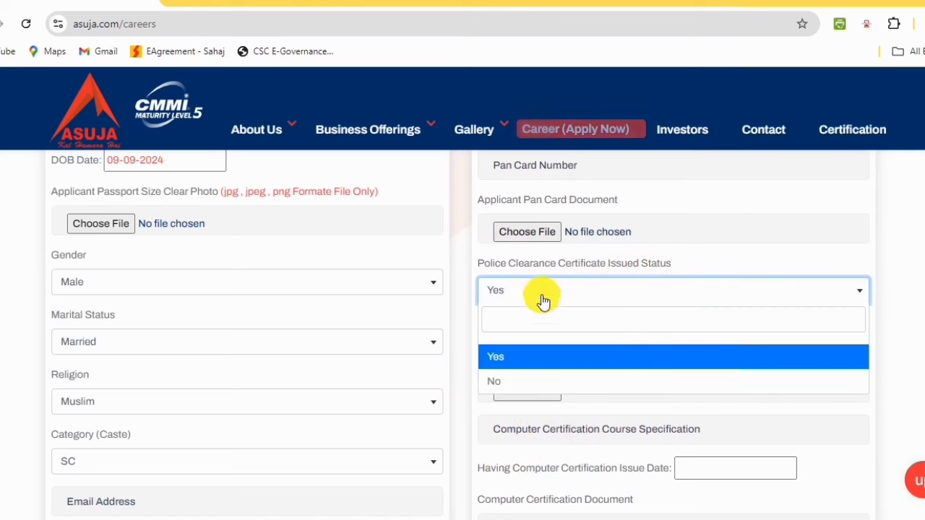
pyautogui.click(520, 361)
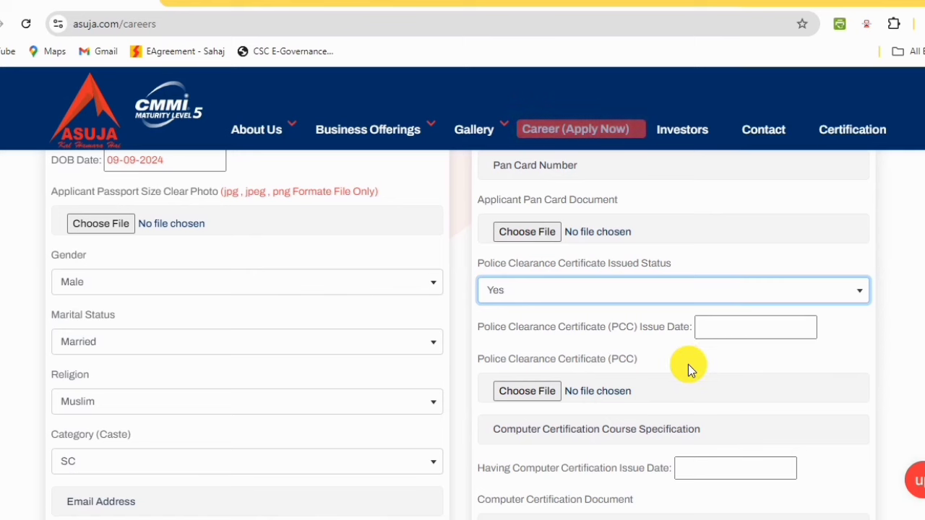
# Answer Yes to having passed the Aadhaar exam.
pyautogui.scroll(-2, 688, 368)
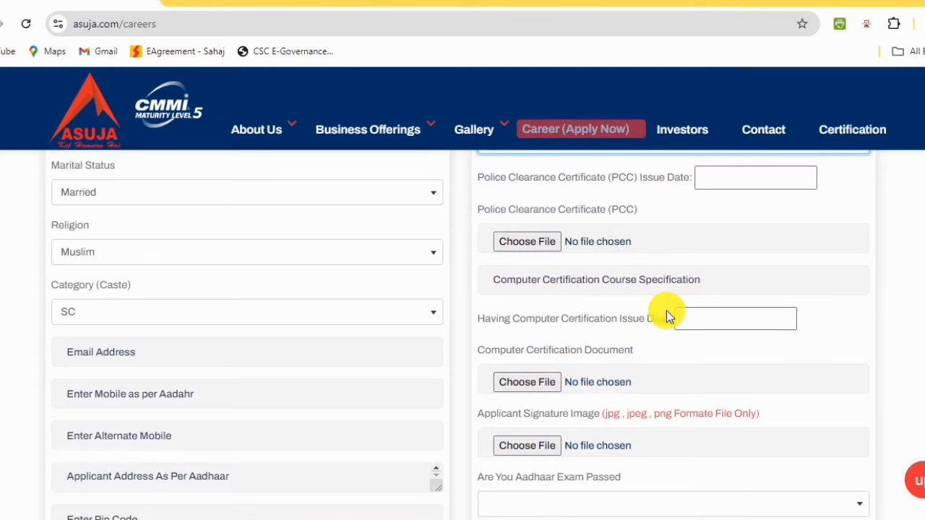
pyautogui.scroll(-2, 724, 340)
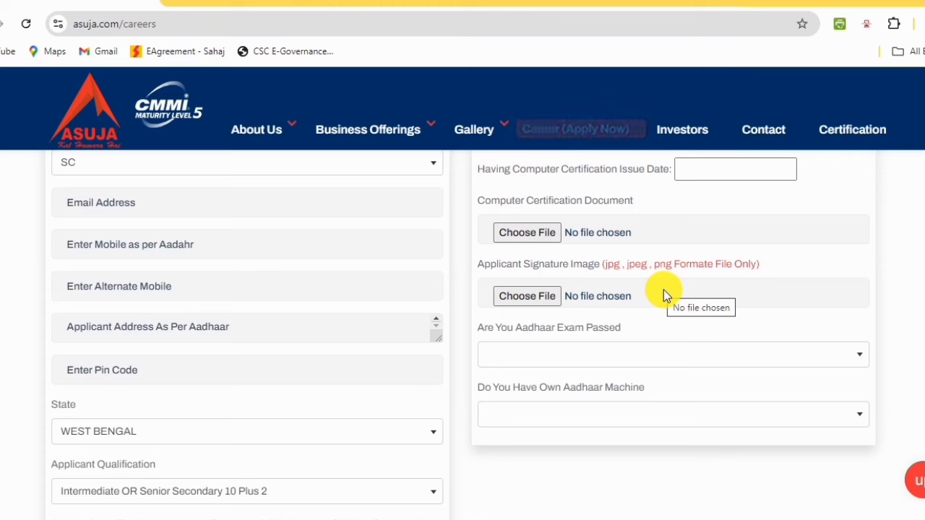
pyautogui.click(650, 355)
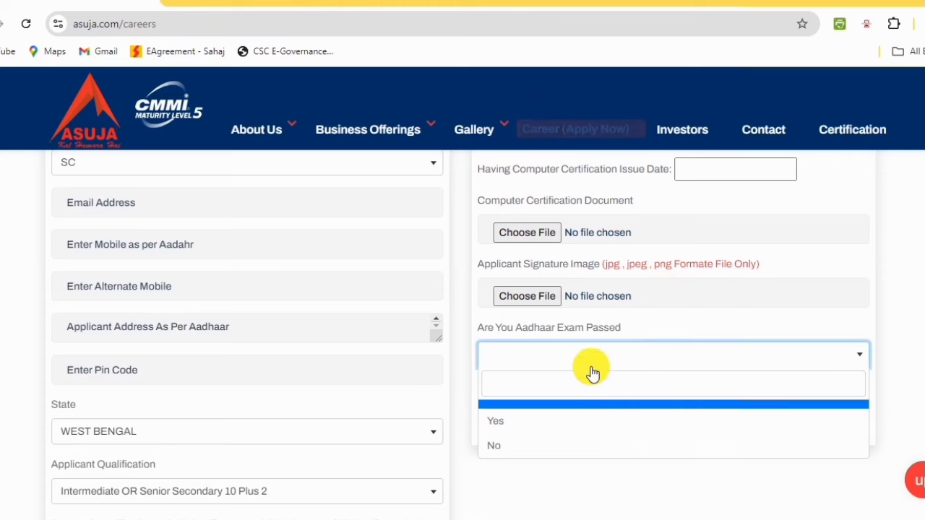
pyautogui.click(531, 425)
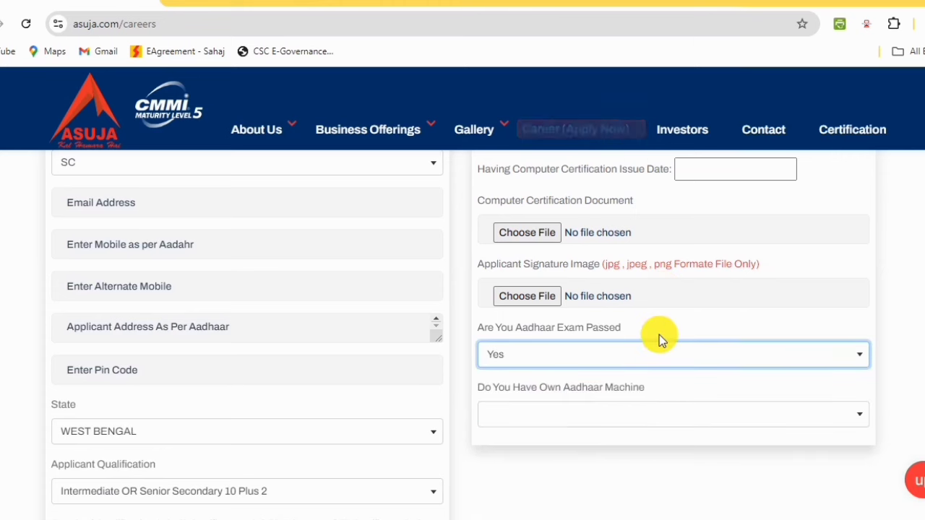
# Try both answers for having an own Aadhaar machine and leave it set to Yes.
pyautogui.scroll(-1, 698, 329)
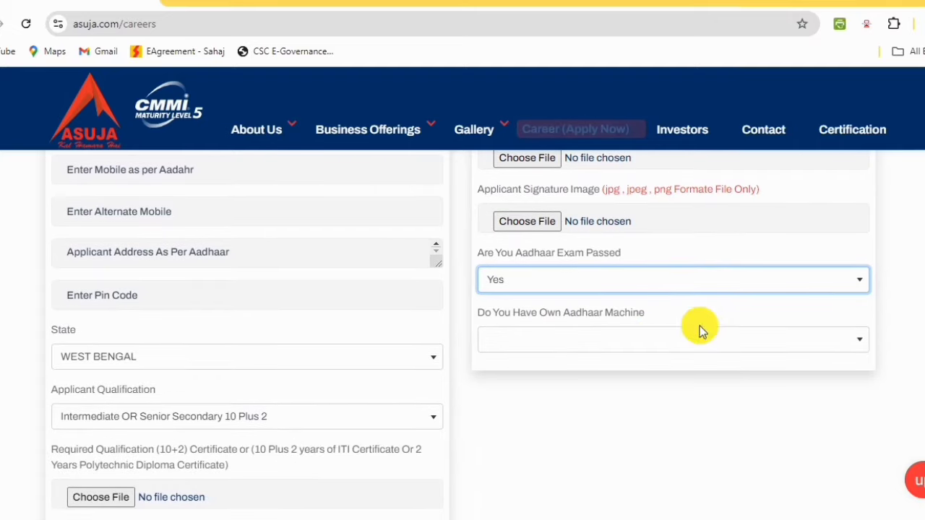
pyautogui.click(651, 343)
pyautogui.click(500, 408)
pyautogui.click(626, 348)
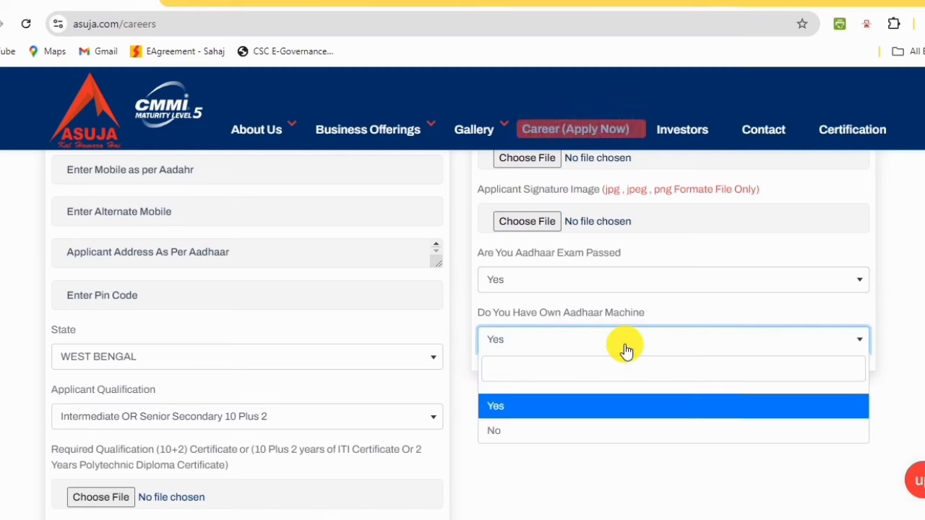
pyautogui.click(502, 434)
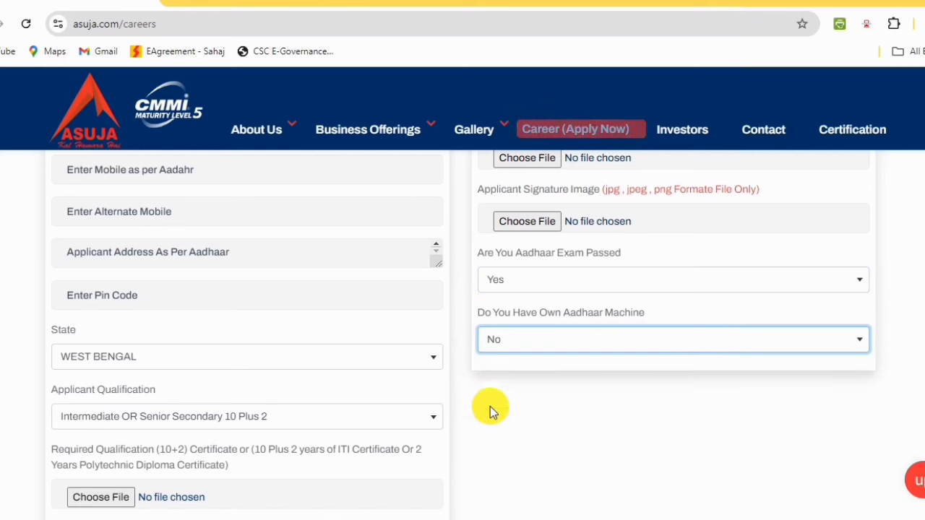
pyautogui.click(554, 341)
pyautogui.click(520, 406)
# Submit the careers application form.
pyautogui.scroll(-3, 518, 405)
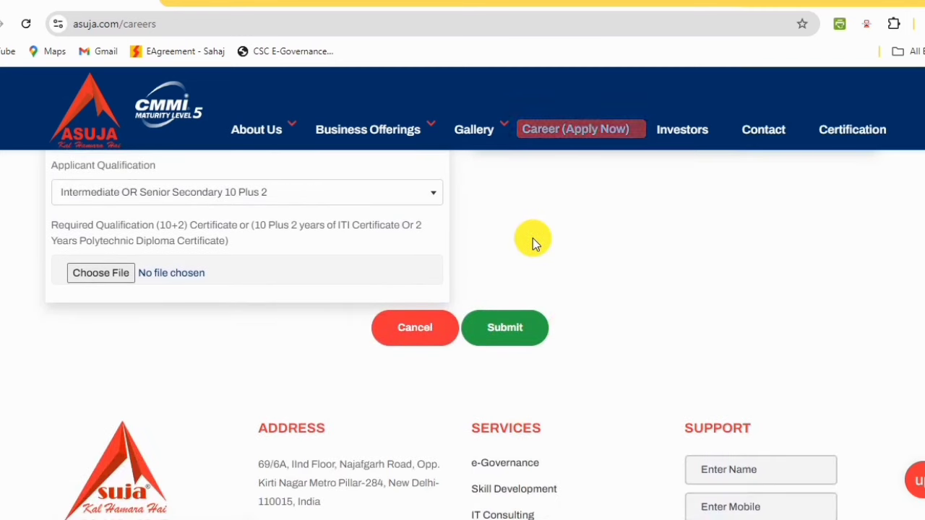
pyautogui.click(518, 329)
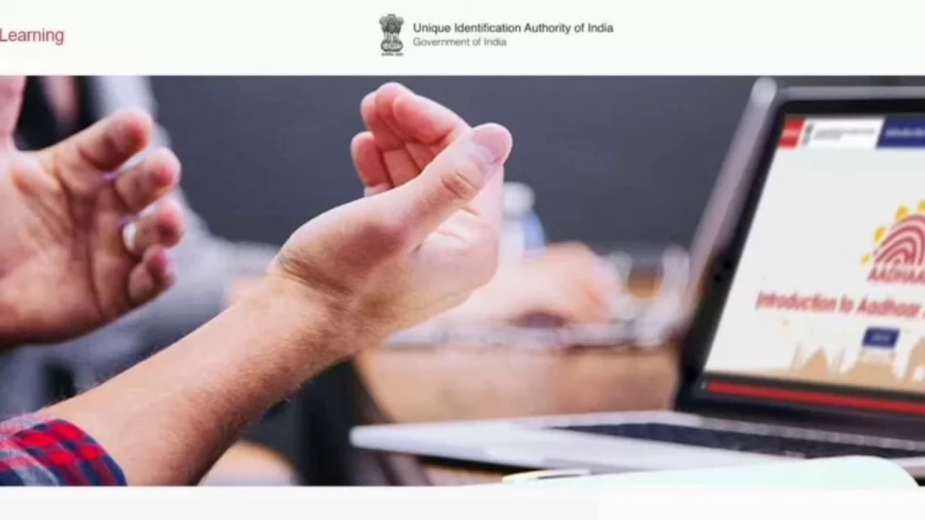